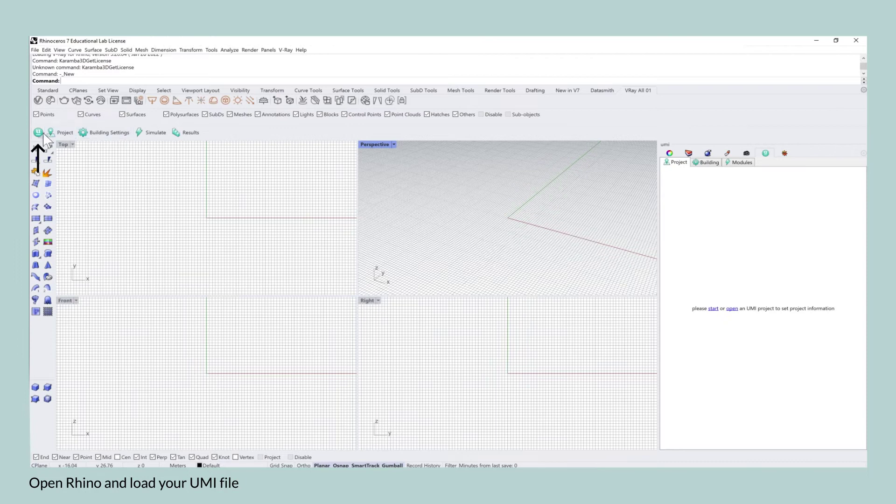
# - Open the recent UMI project Tutorial_UMI_Tools without saving changes to the untitled file
pyautogui.click(38, 132)
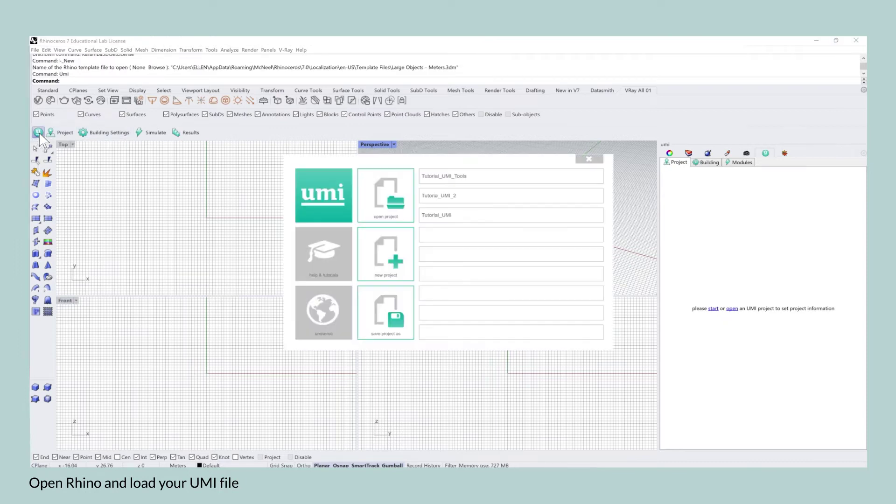
pyautogui.click(475, 180)
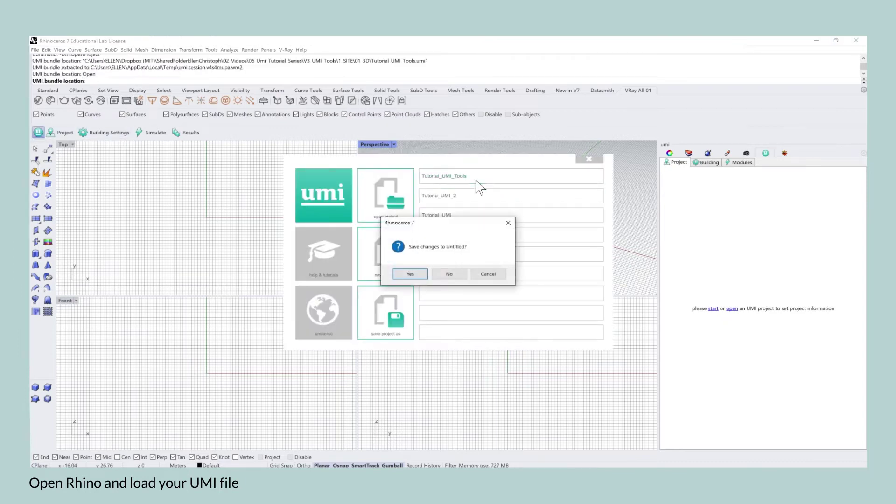
pyautogui.click(457, 275)
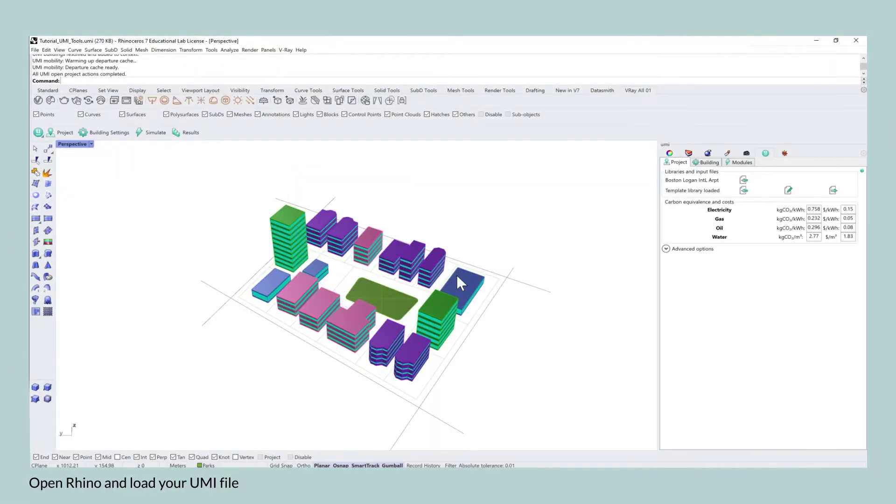
# - Inspect the building settings of the large blue building beside the park, then clear the selection
pyautogui.click(473, 282)
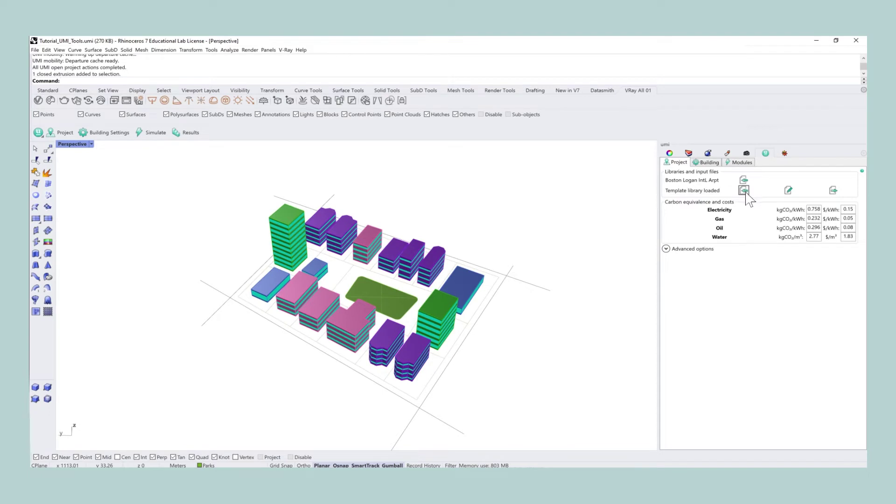
pyautogui.click(706, 162)
pyautogui.click(458, 282)
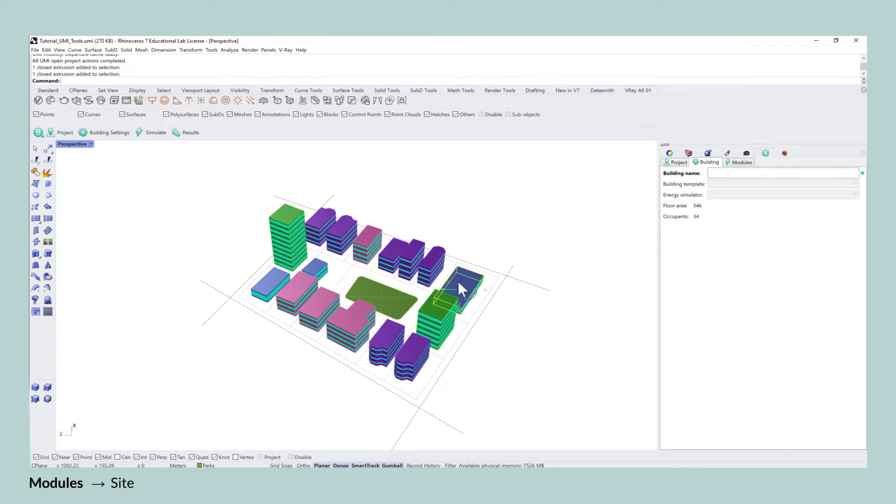
pyautogui.click(526, 219)
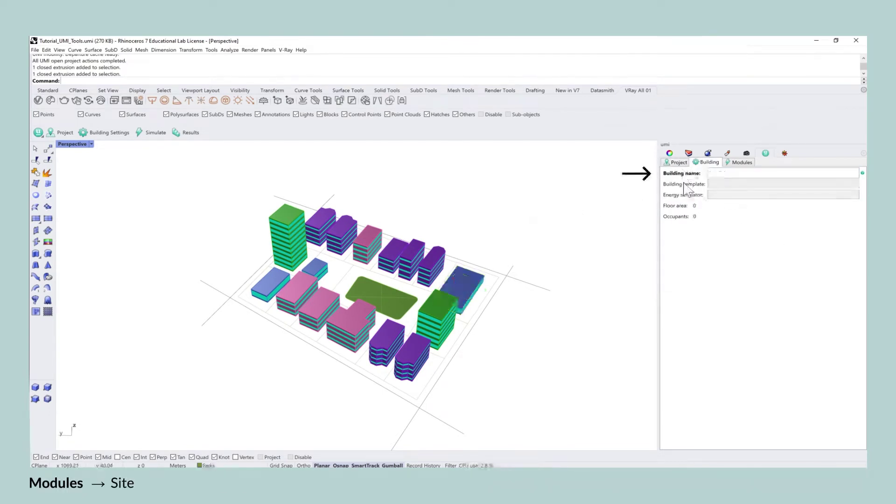
# - Calculate the site figures and the template floor areas and occupants in the Site module
pyautogui.click(734, 163)
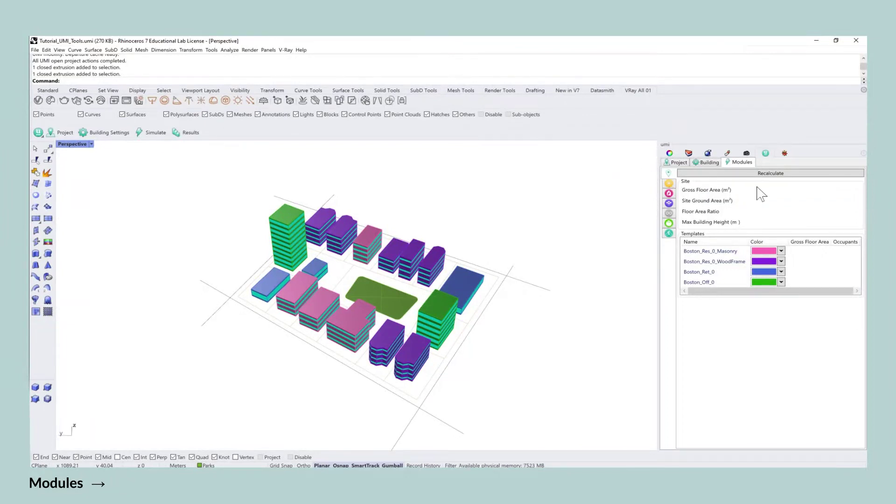
pyautogui.click(767, 173)
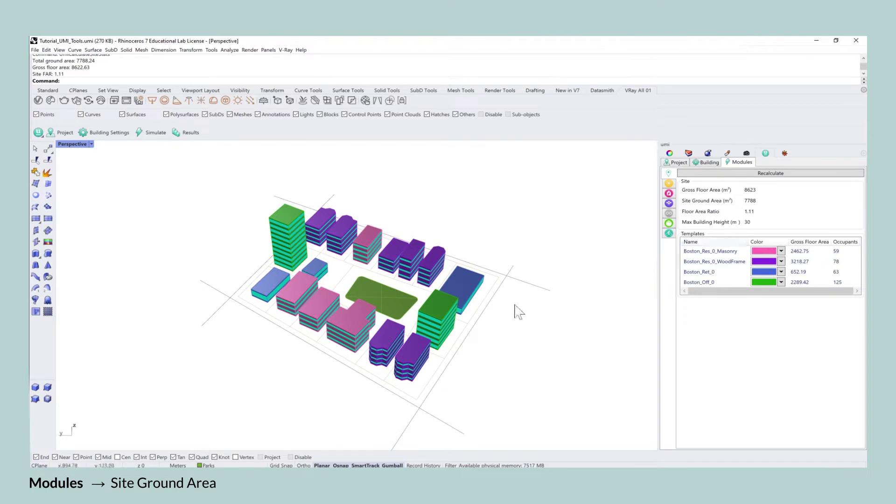
# - Examine the site boundary curve and its Site boundary layer, then return to the site figures
pyautogui.click(478, 320)
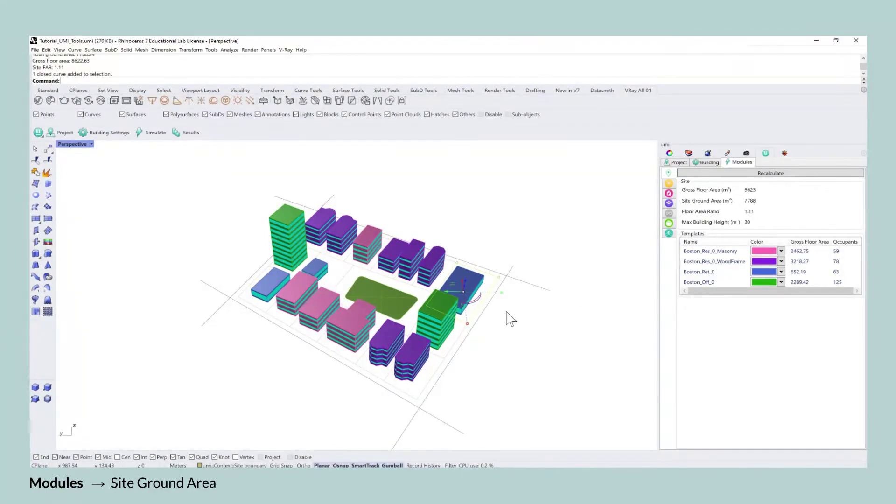
pyautogui.click(545, 284)
pyautogui.click(688, 153)
pyautogui.click(700, 214)
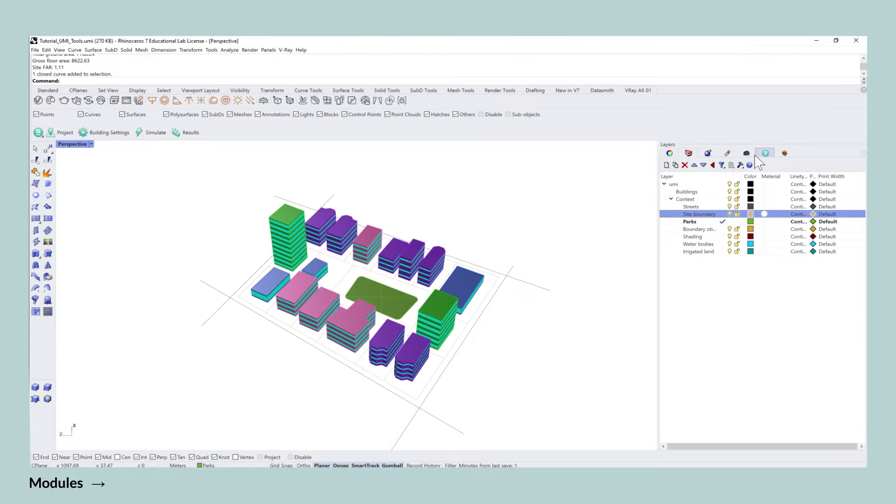
pyautogui.click(765, 153)
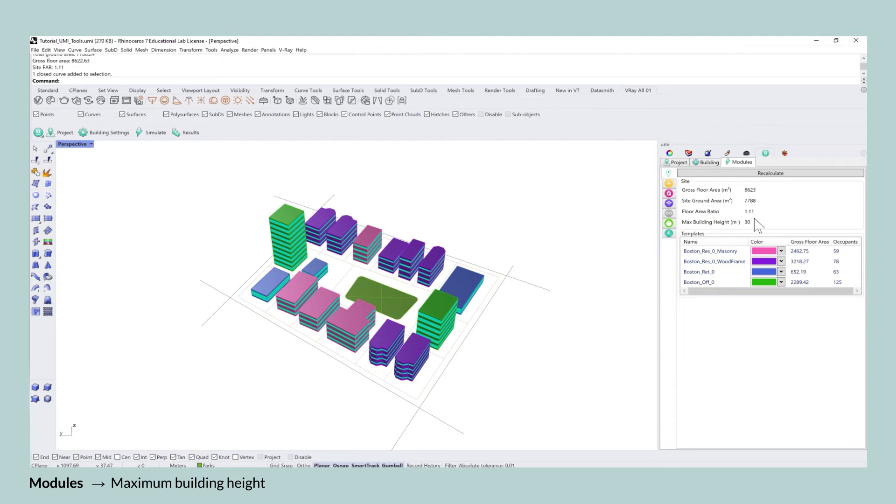
# - Highlight the tallest tower to check it against the maximum building height, then deselect it
pyautogui.click(287, 220)
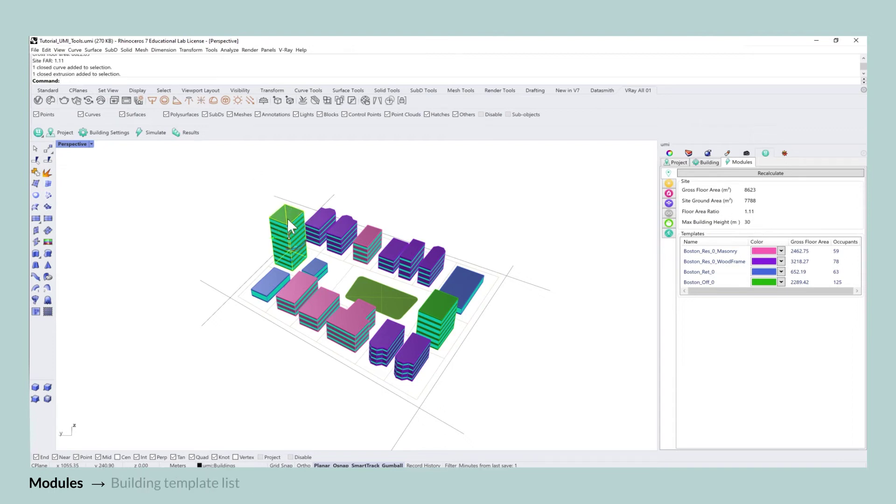
pyautogui.click(371, 198)
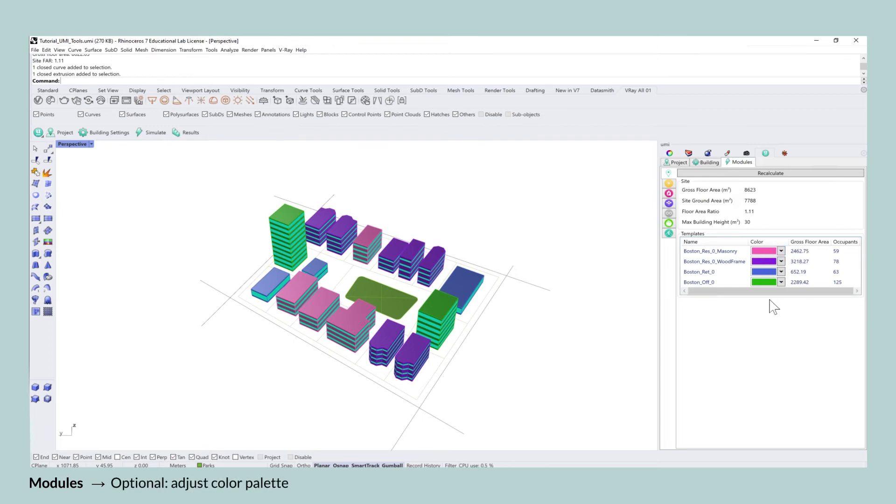
# - Recolor the building templates: Boston_Res_0_Masonry dark salmon, Boston_Res_0_WoodFrame light blue, Boston_Ret_0 yellow-green and Boston_Off_0 red
pyautogui.click(781, 251)
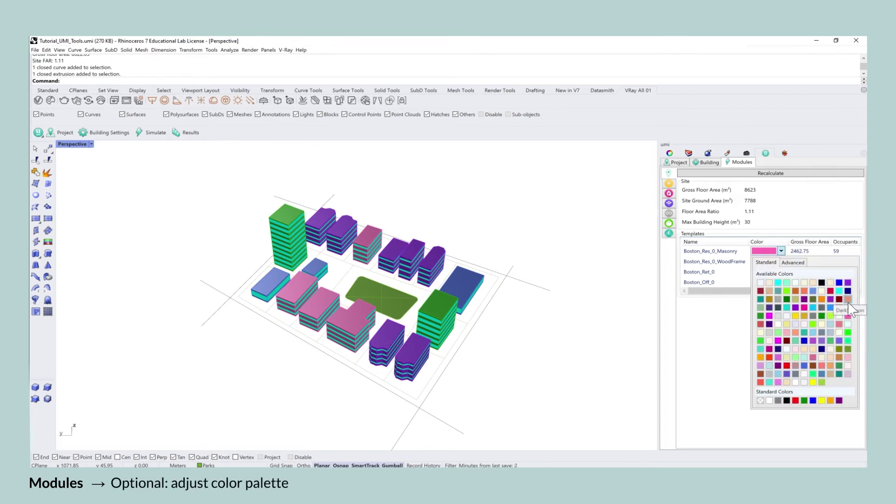
pyautogui.click(848, 300)
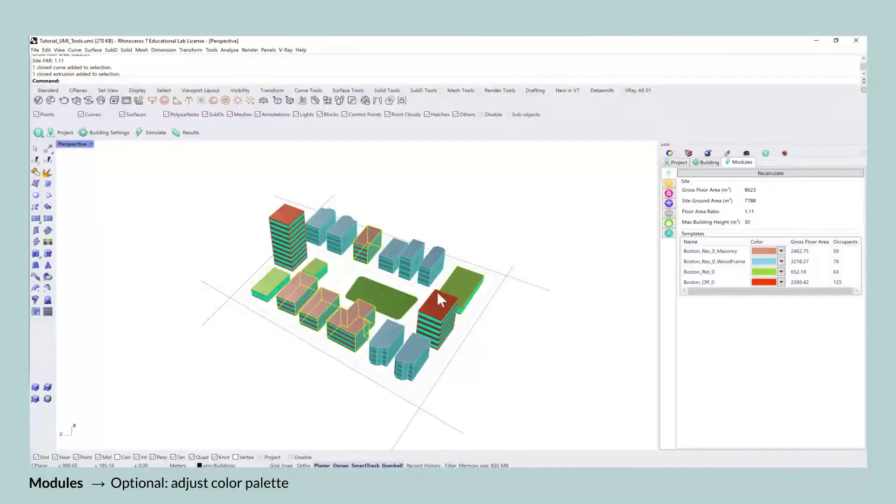
# - Select all Boston_Ret_0 buildings, then all Boston_Off_0 buildings, and assign the Boston_Res_0_Masonry template to the two office buildings
pyautogui.doubleClick(709, 271)
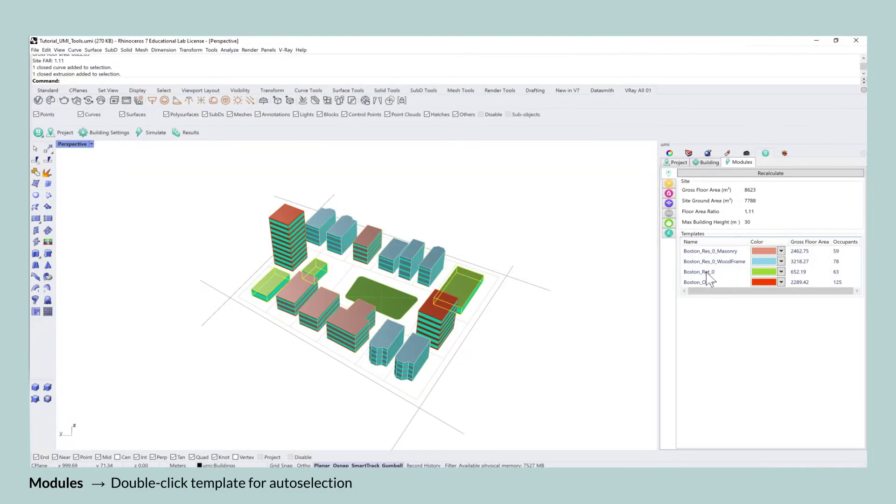
pyautogui.doubleClick(706, 283)
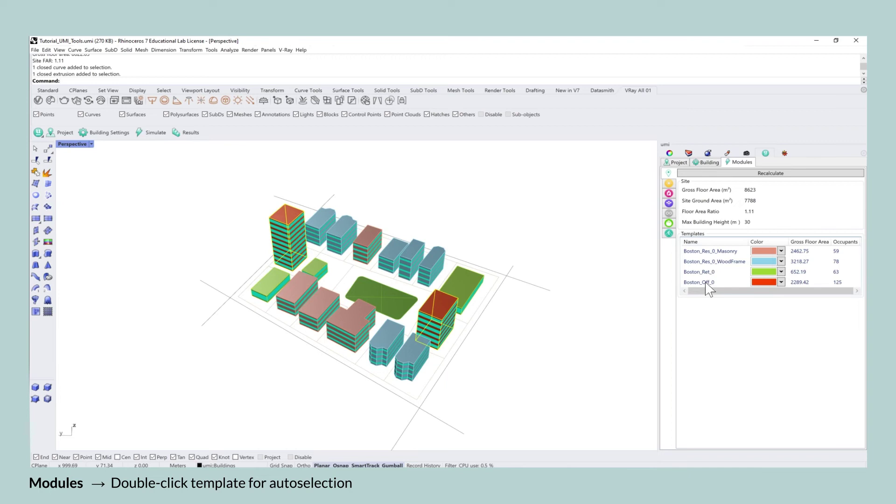
pyautogui.click(707, 162)
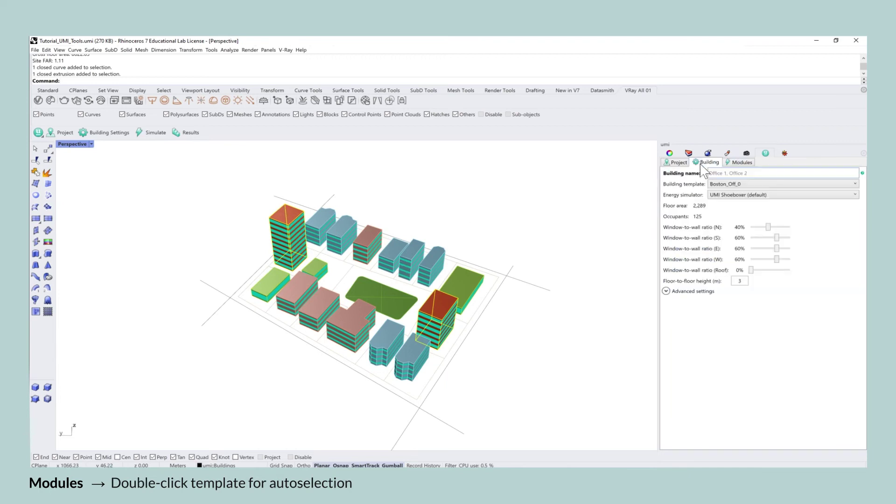
pyautogui.click(719, 185)
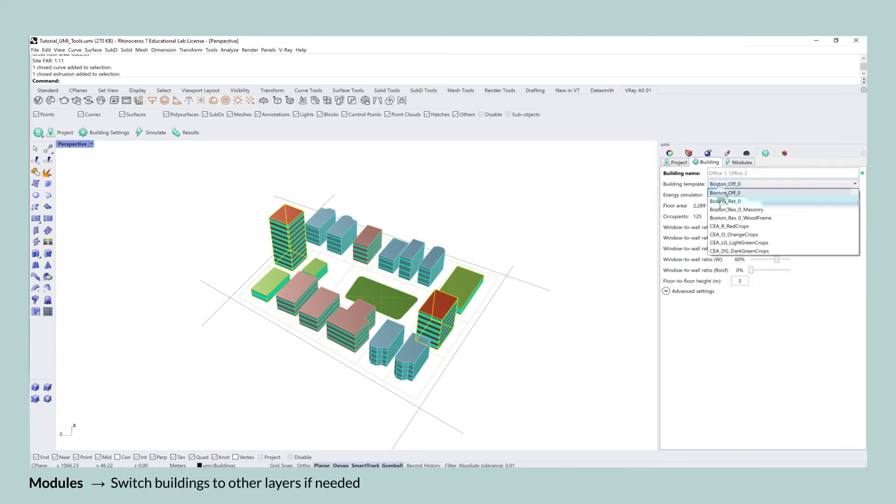
pyautogui.click(726, 209)
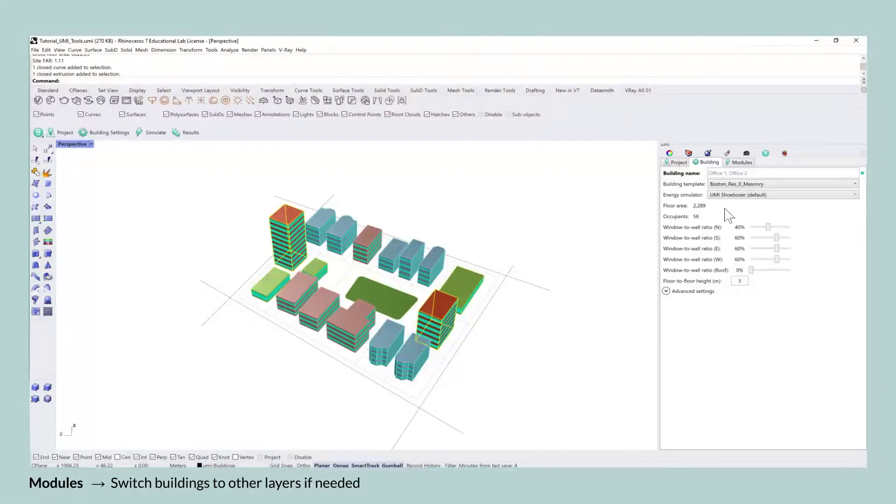
# - Return to the Site module and recalculate the site and template figures
pyautogui.click(736, 163)
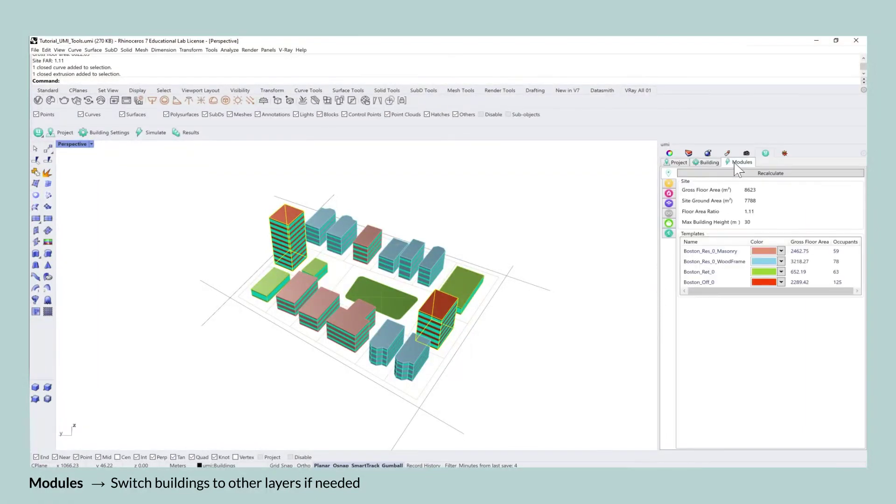
pyautogui.click(767, 174)
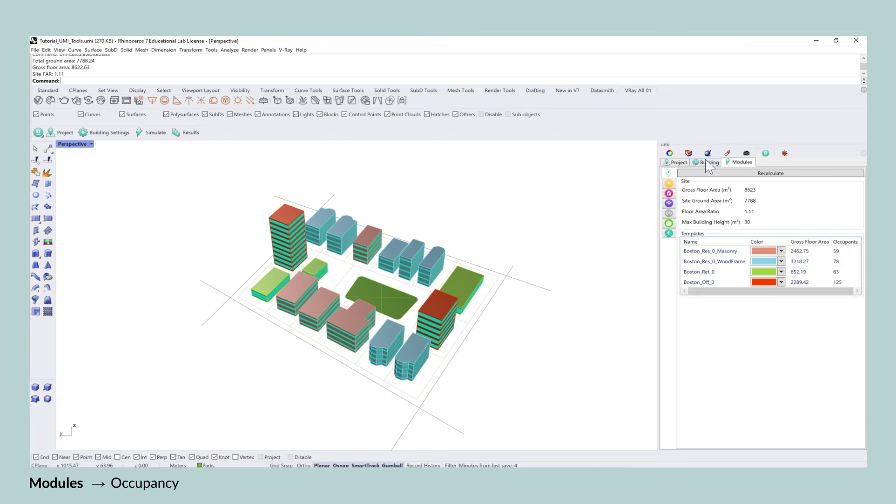
# - Open the project's template library for editing and display the zone information loads
pyautogui.click(676, 162)
pyautogui.click(787, 191)
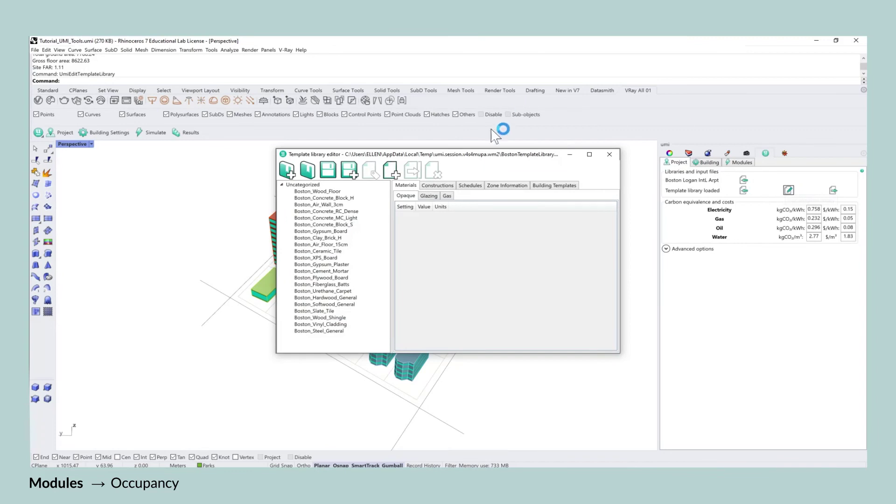
pyautogui.click(501, 186)
pyautogui.click(424, 196)
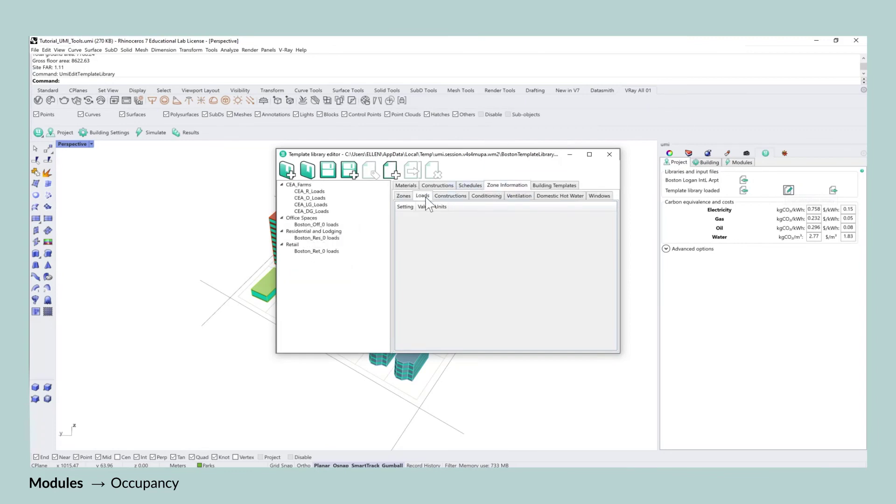
# - Compare the occupancy densities of the Boston office, residential and retail loads, then close the template library editor without saving
pyautogui.click(327, 225)
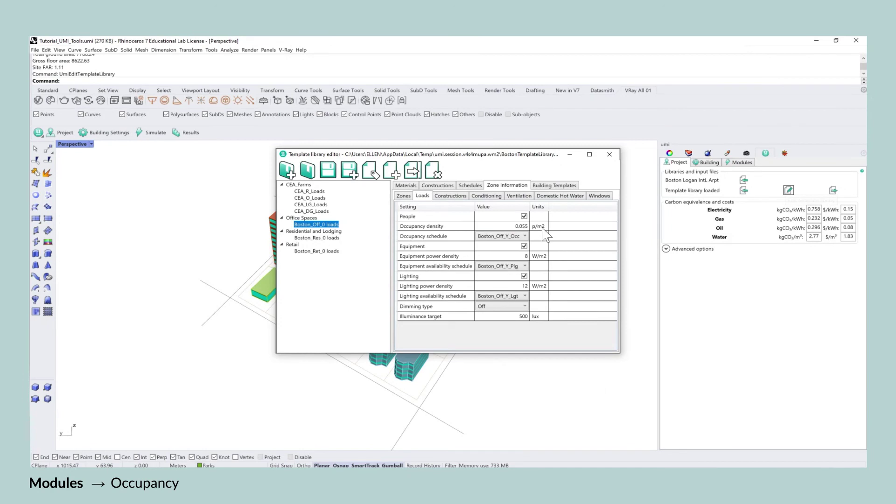
pyautogui.click(329, 238)
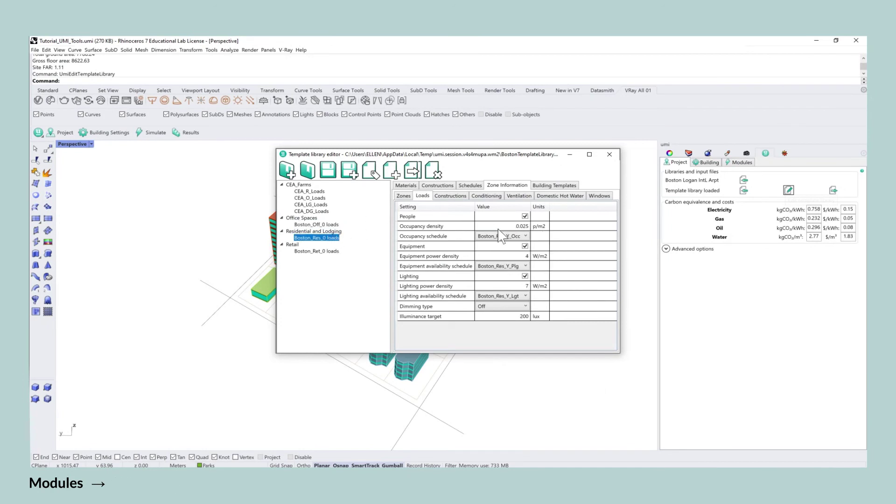
pyautogui.click(317, 251)
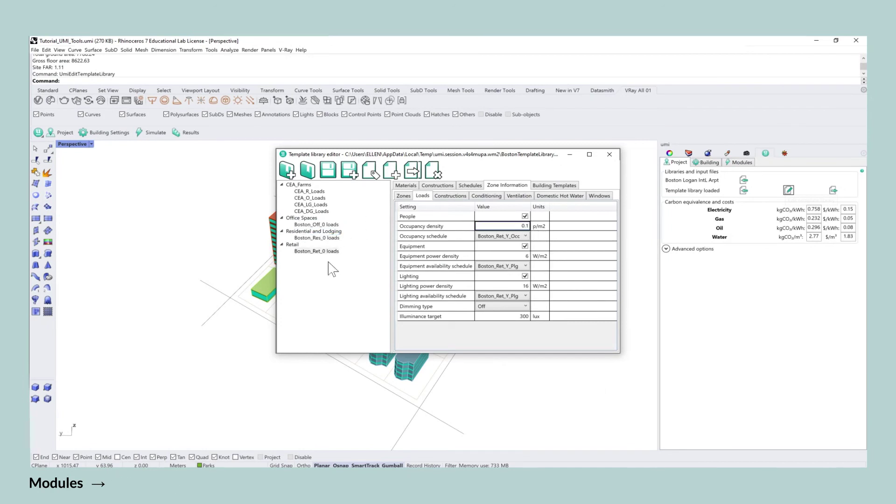
pyautogui.click(329, 238)
pyautogui.click(330, 224)
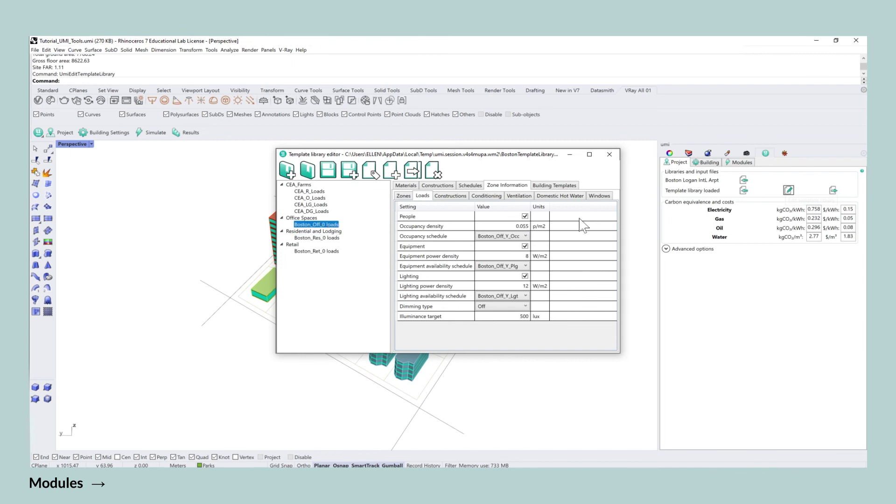
pyautogui.click(609, 154)
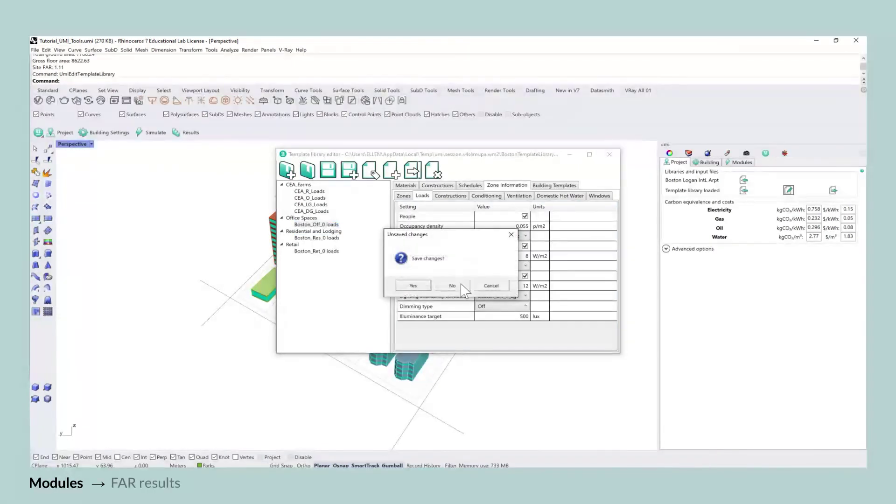
pyautogui.click(461, 285)
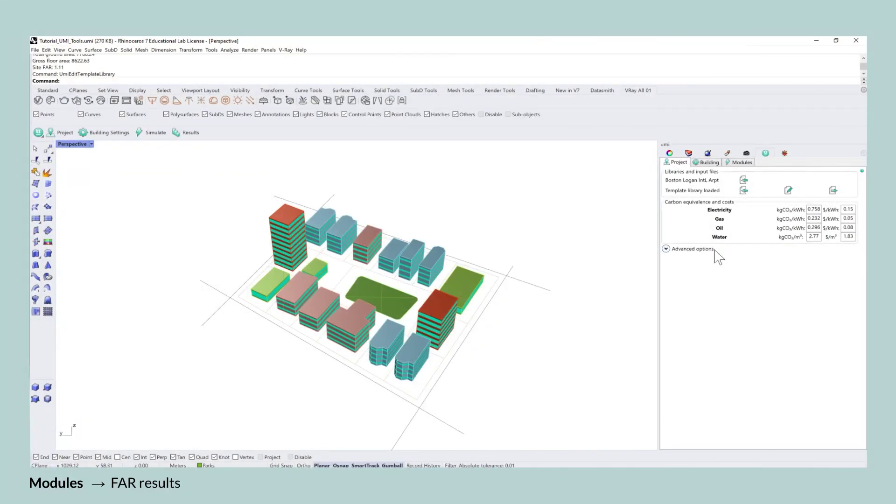
# - Recalculate the Site module to review the floor area ratio results
pyautogui.click(743, 163)
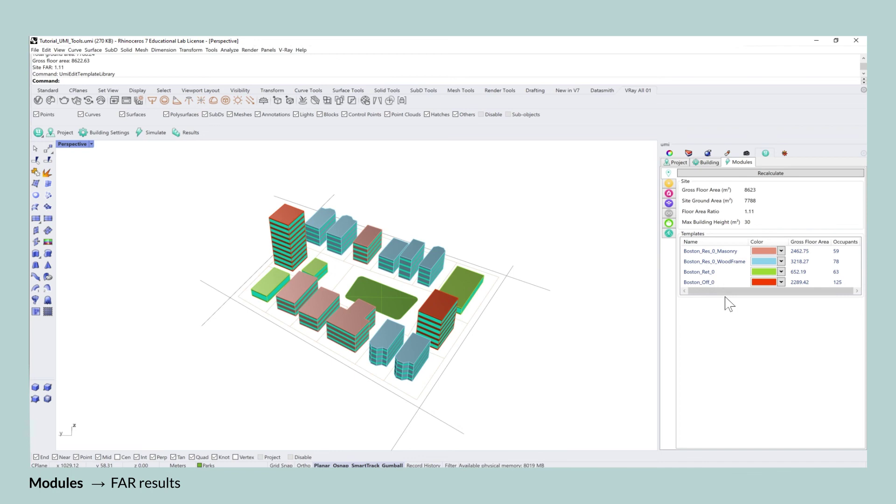
pyautogui.click(759, 174)
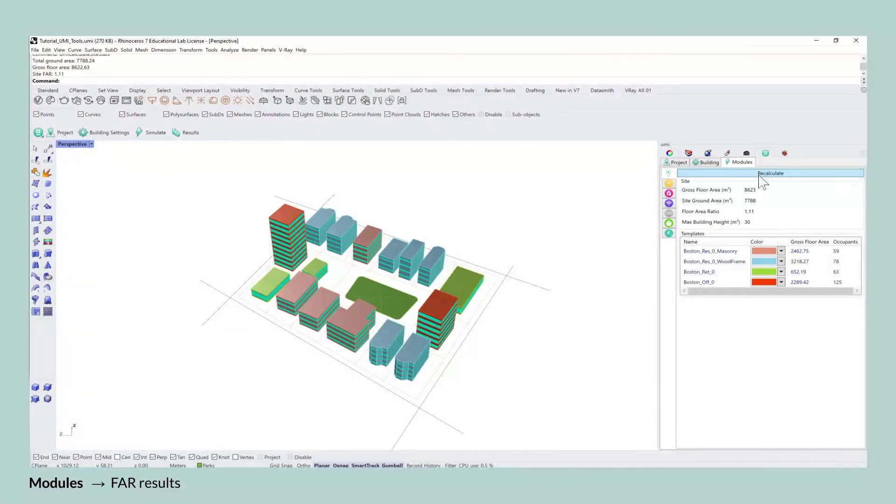